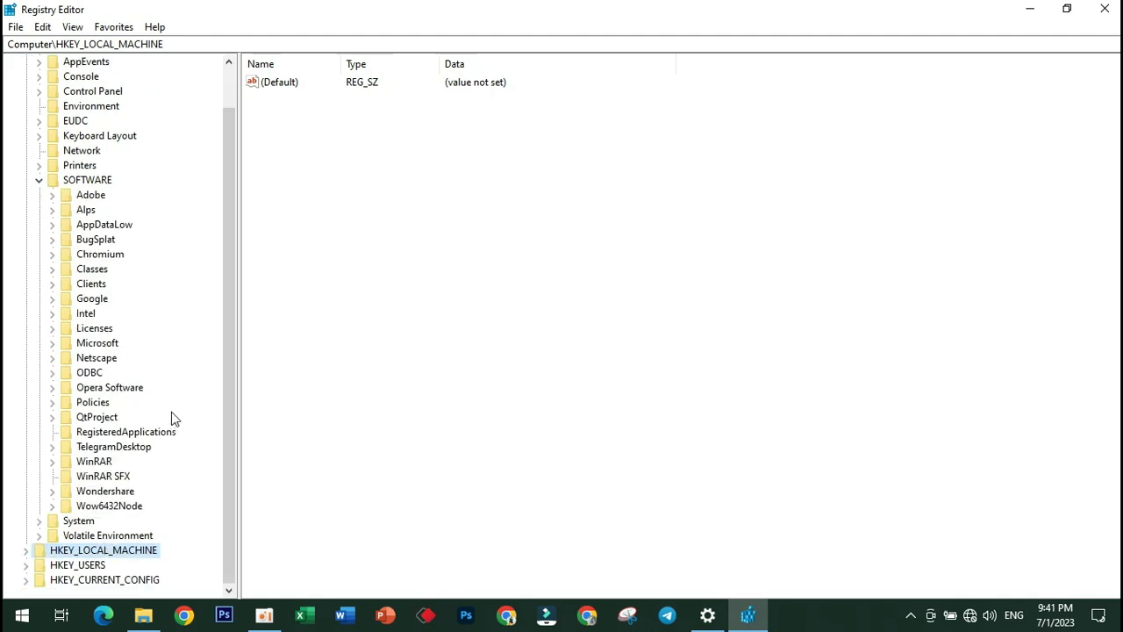
- Expand the Microsoft key under HKEY_CURRENT_USER\SOFTWARE and its Windows subkey
left_click(51, 343)
scroll(168, 383, "down", 20)
scroll(172, 395, "down", 1)
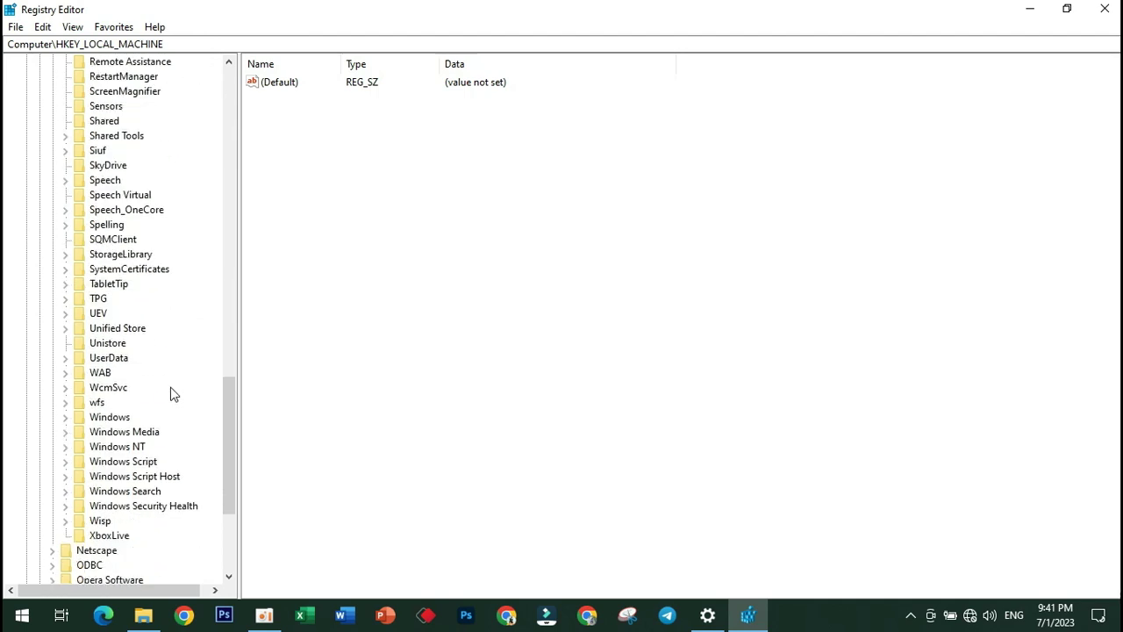
left_click(65, 418)
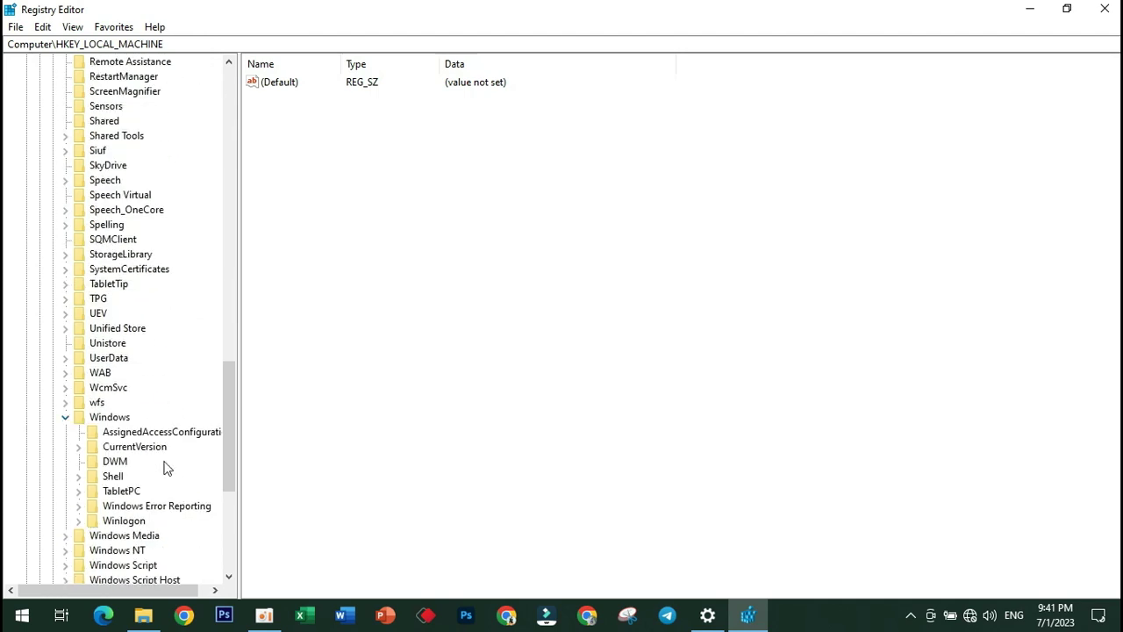
- Create a new key named Explorer under the Windows key
right_click(112, 420)
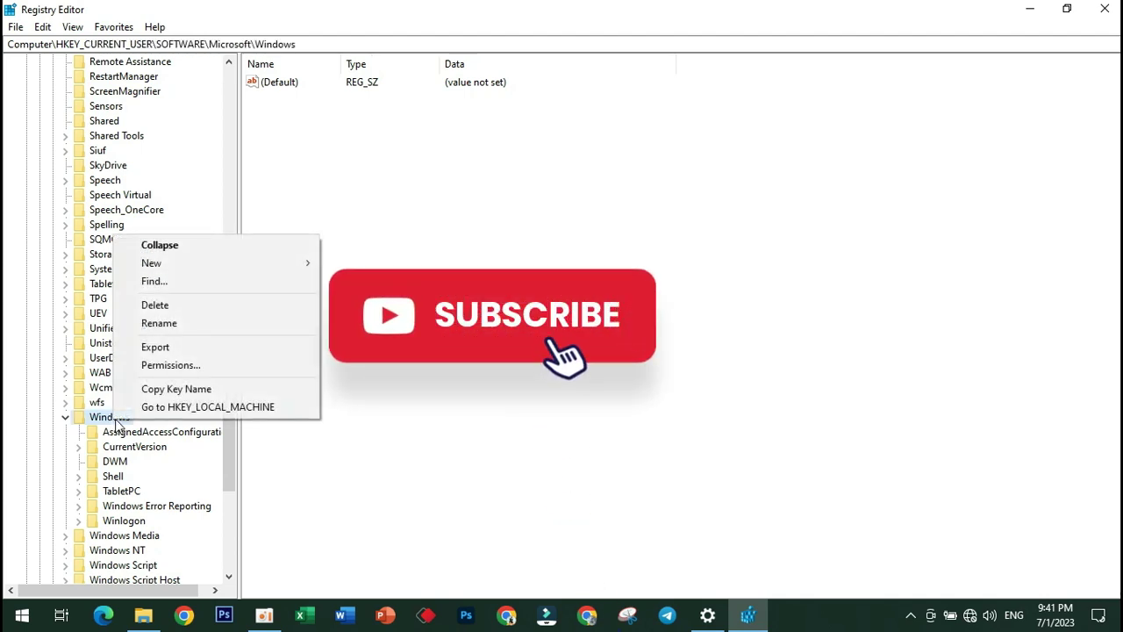
mouse_move(170, 265)
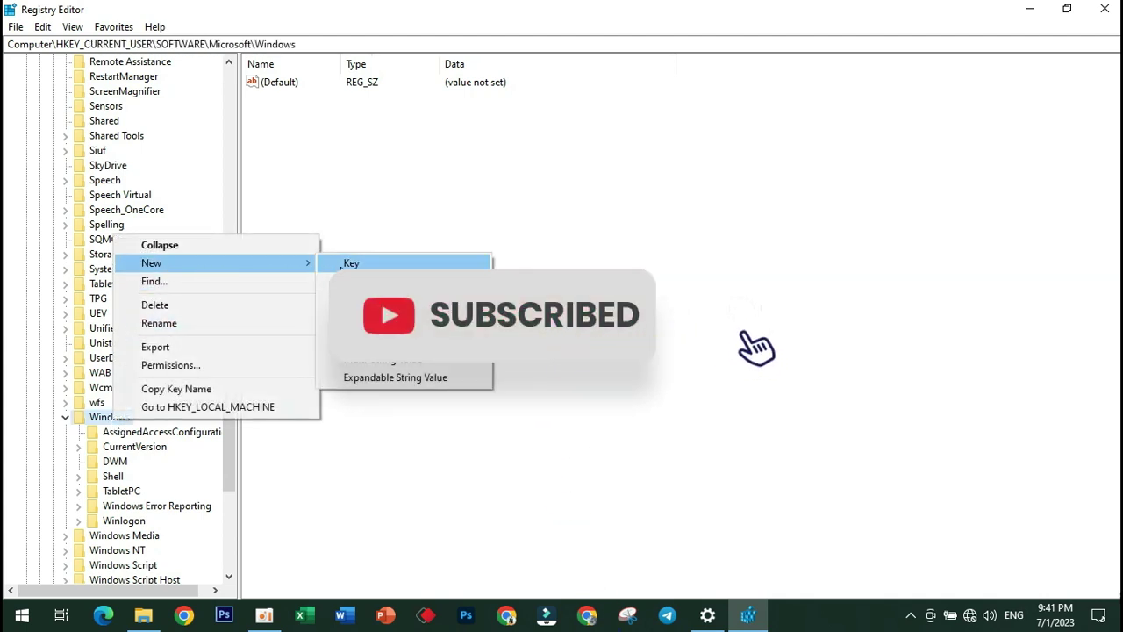
left_click(351, 264)
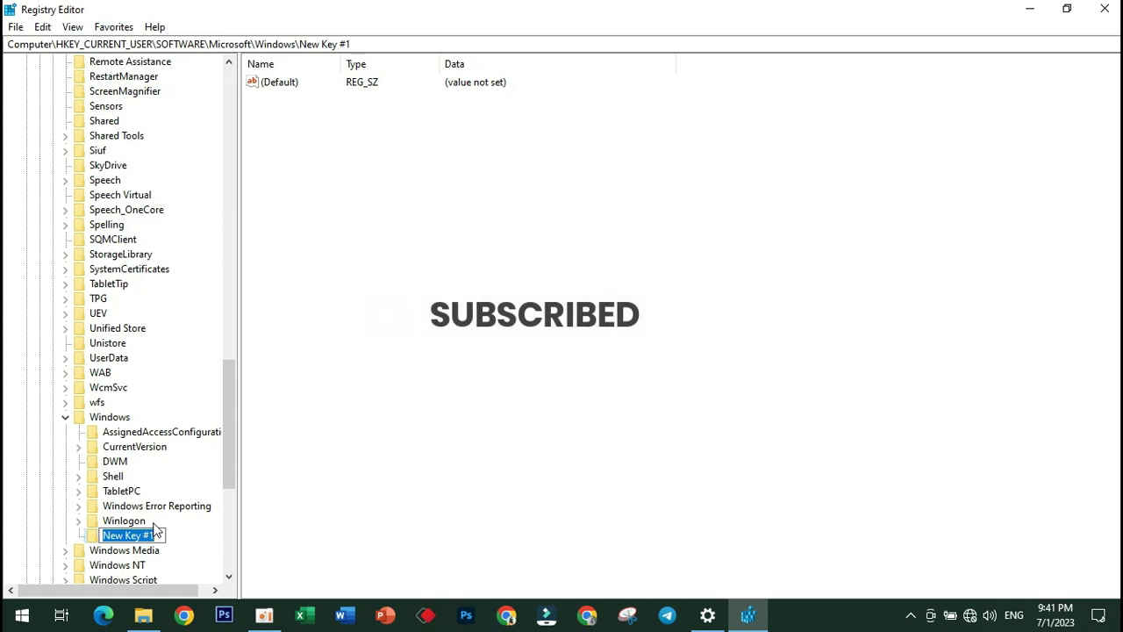
key("BackSpace")
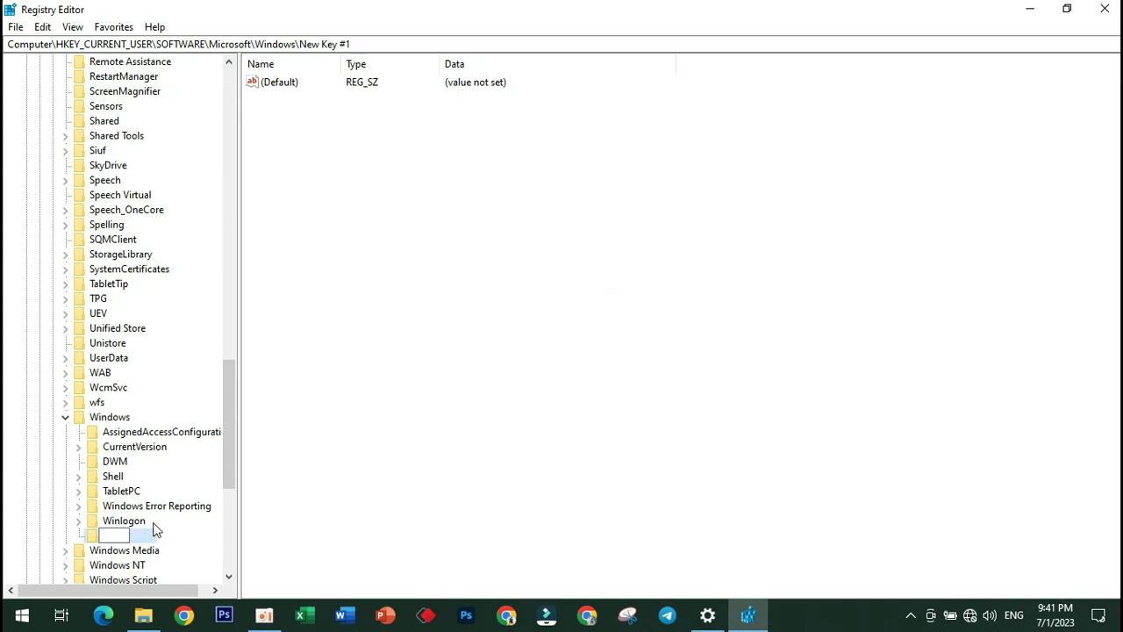
type("Explorer")
key("Return")
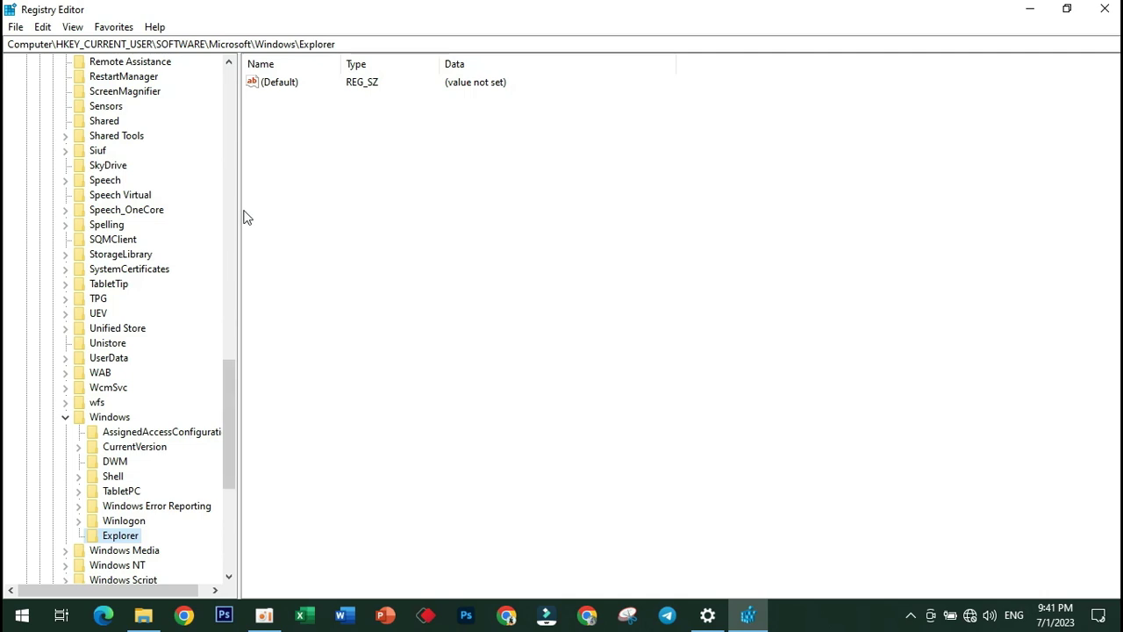
right_click(407, 122)
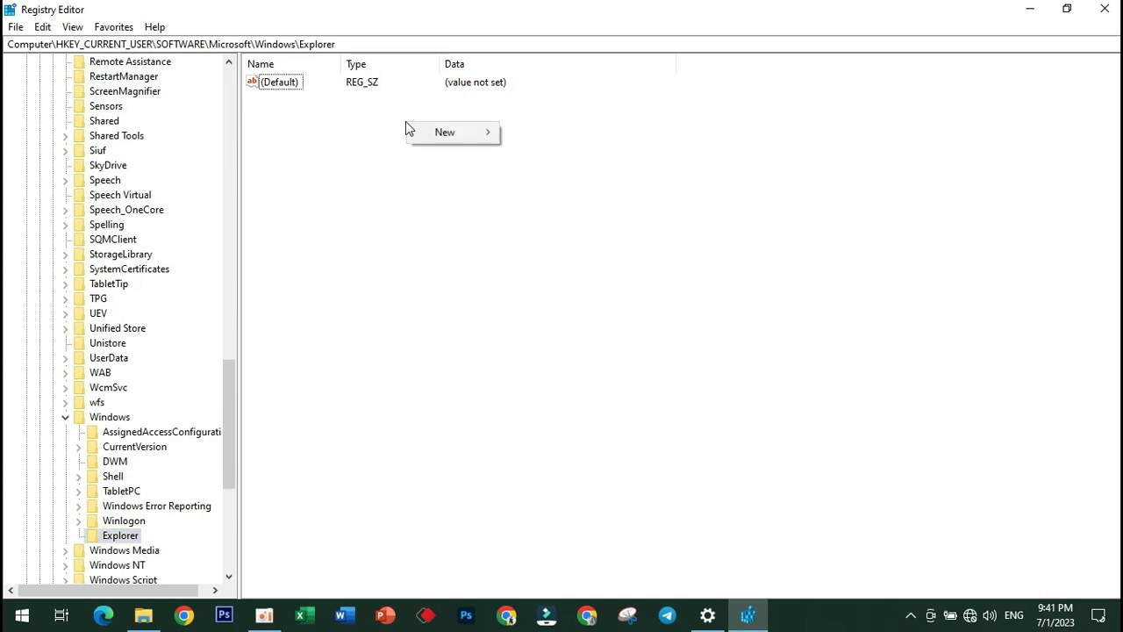
mouse_move(469, 144)
left_click(530, 132)
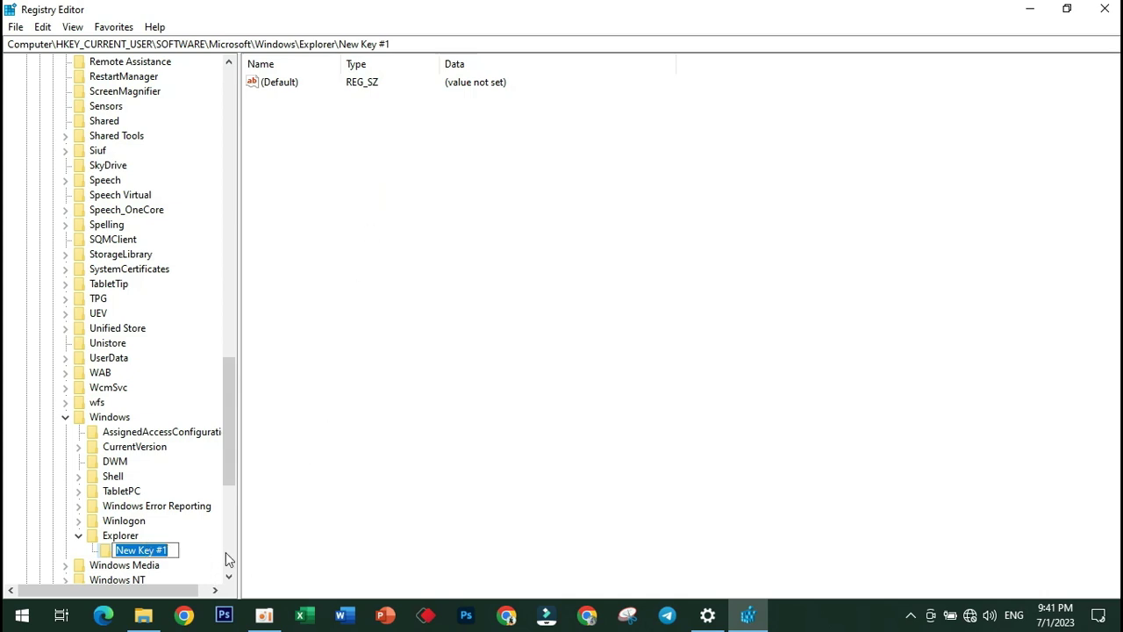
left_click(272, 552)
right_click(133, 549)
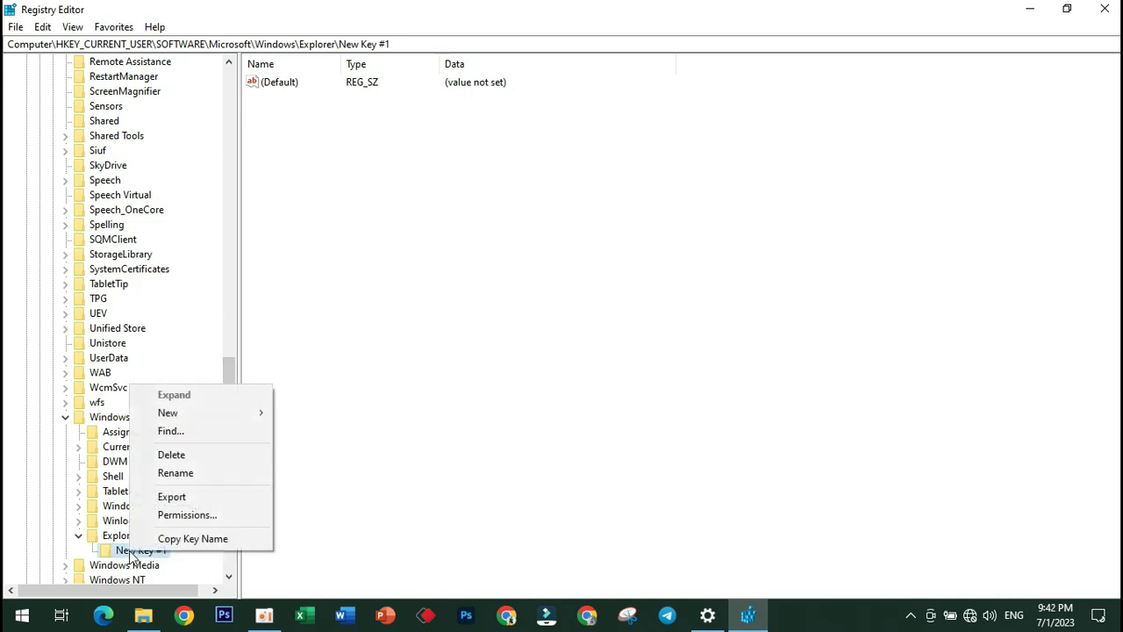
left_click(185, 454)
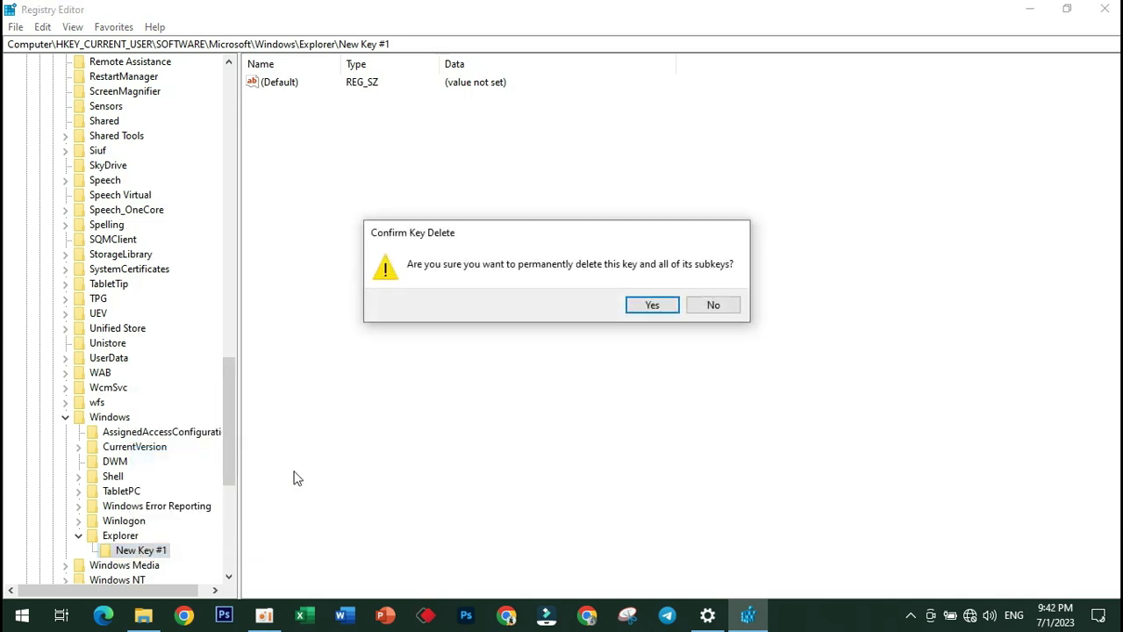
left_click(651, 305)
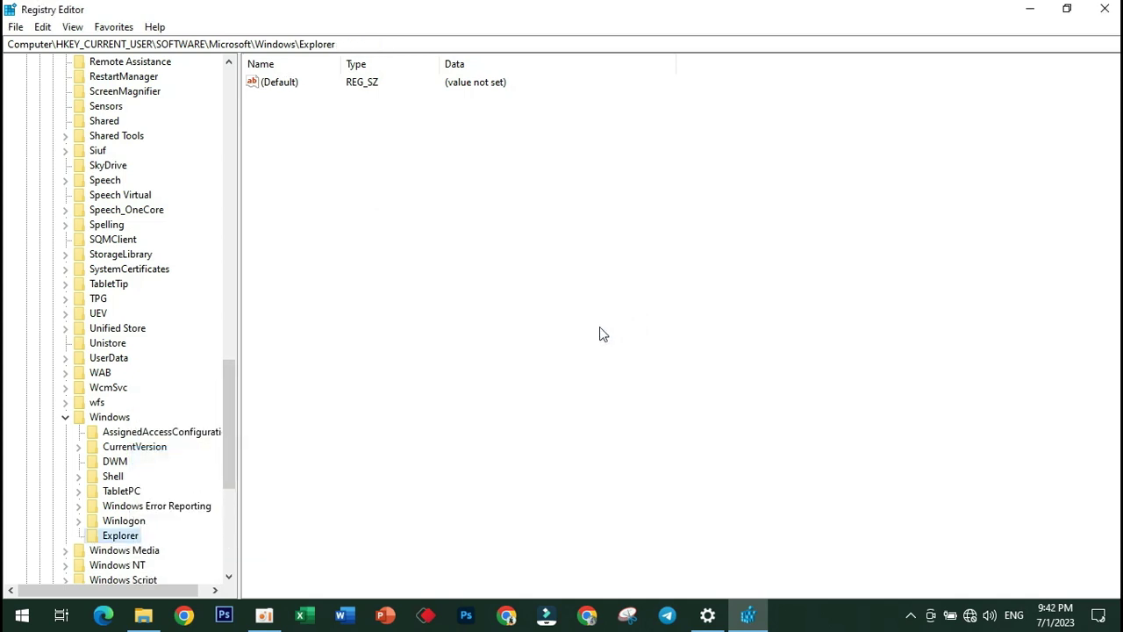
right_click(290, 86)
left_click(497, 187)
left_click(488, 185)
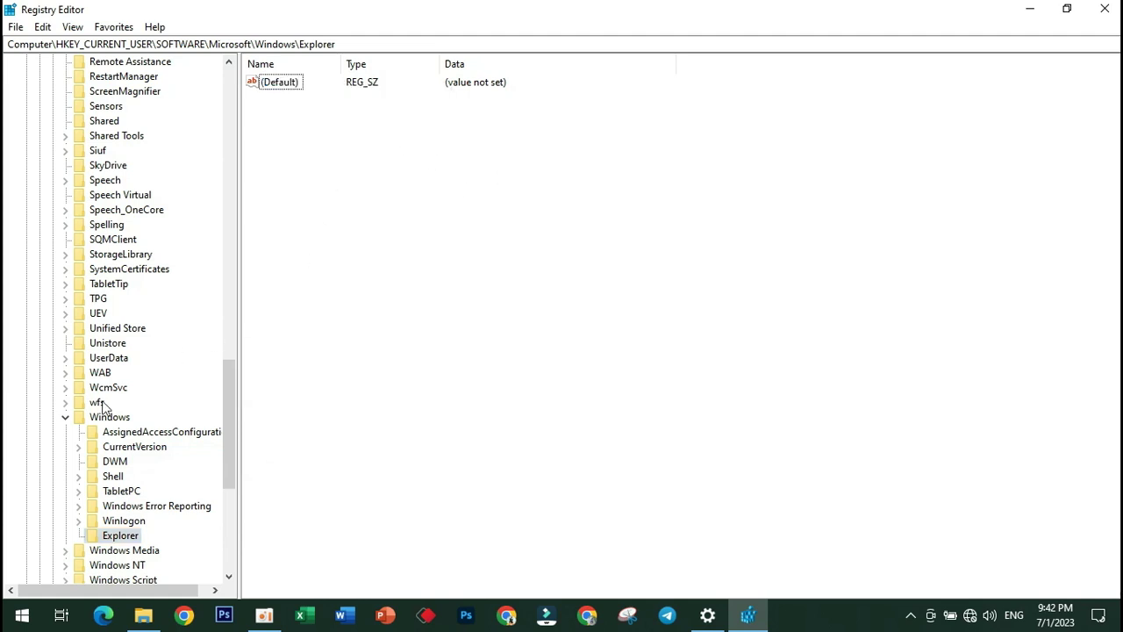
- Collapse the Windows key and add a DWORD (32-bit) value named DisablesearchBoxSuggestions to it
left_click(65, 417)
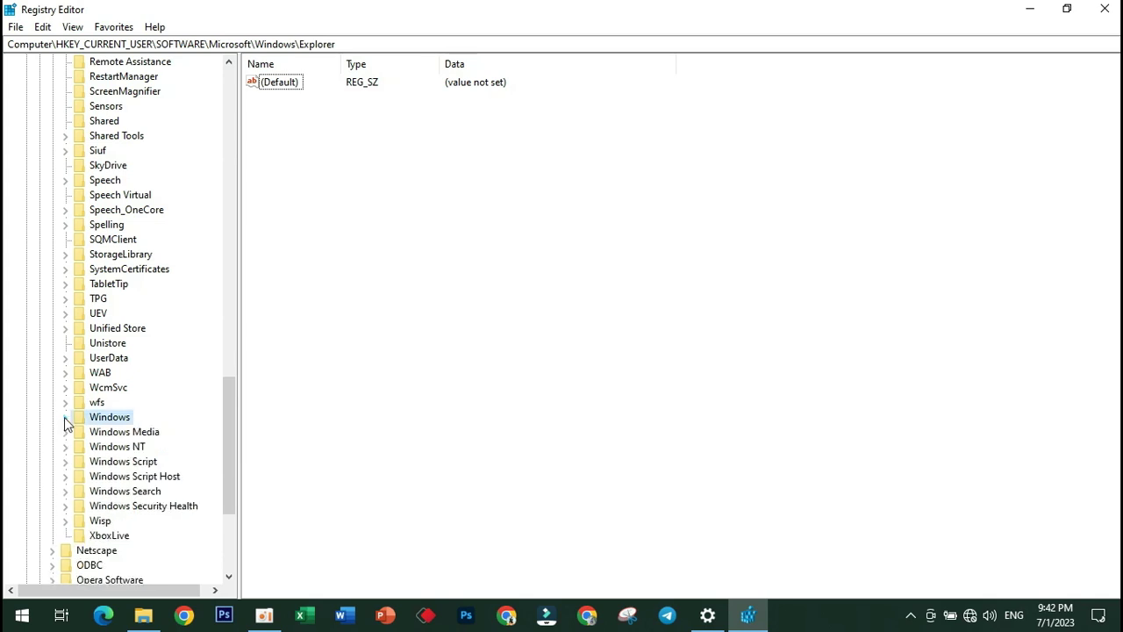
right_click(459, 141)
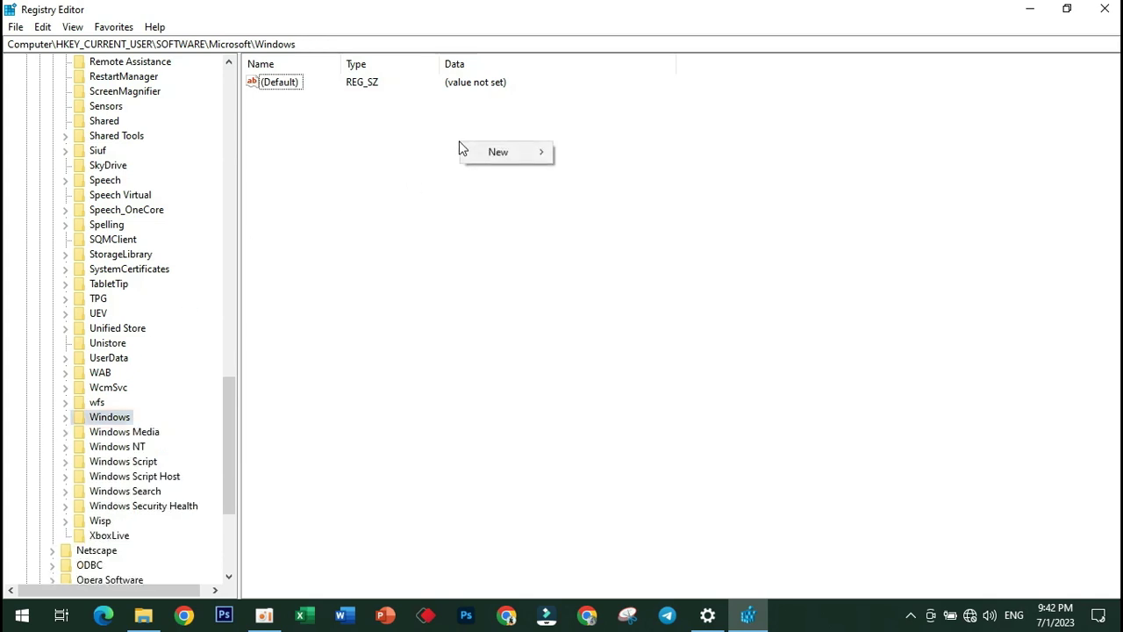
mouse_move(514, 156)
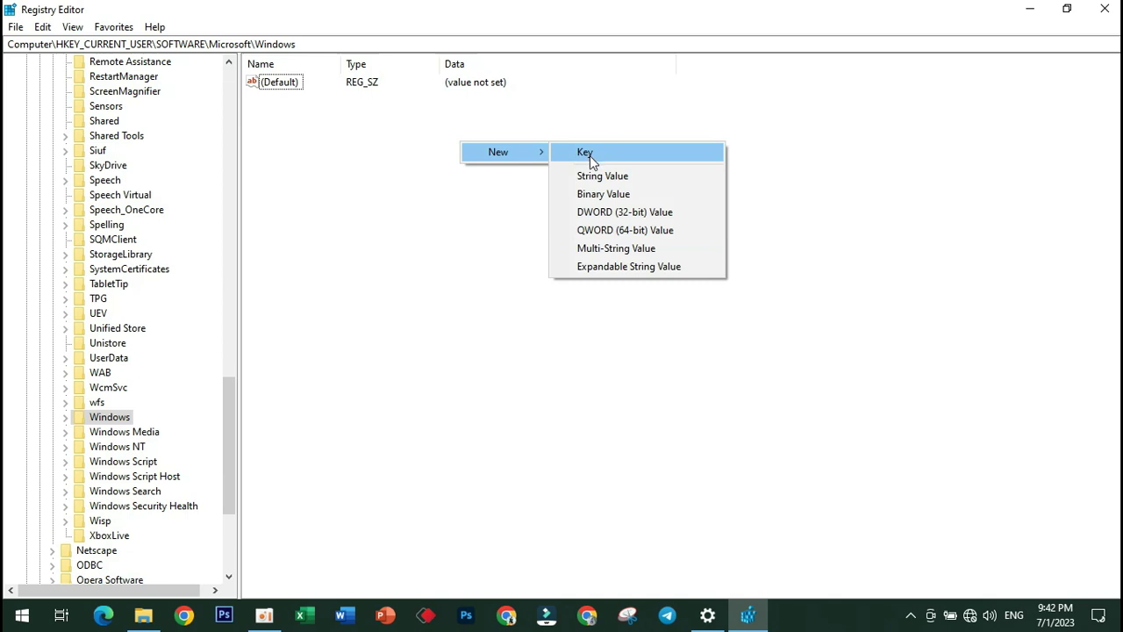
left_click(617, 212)
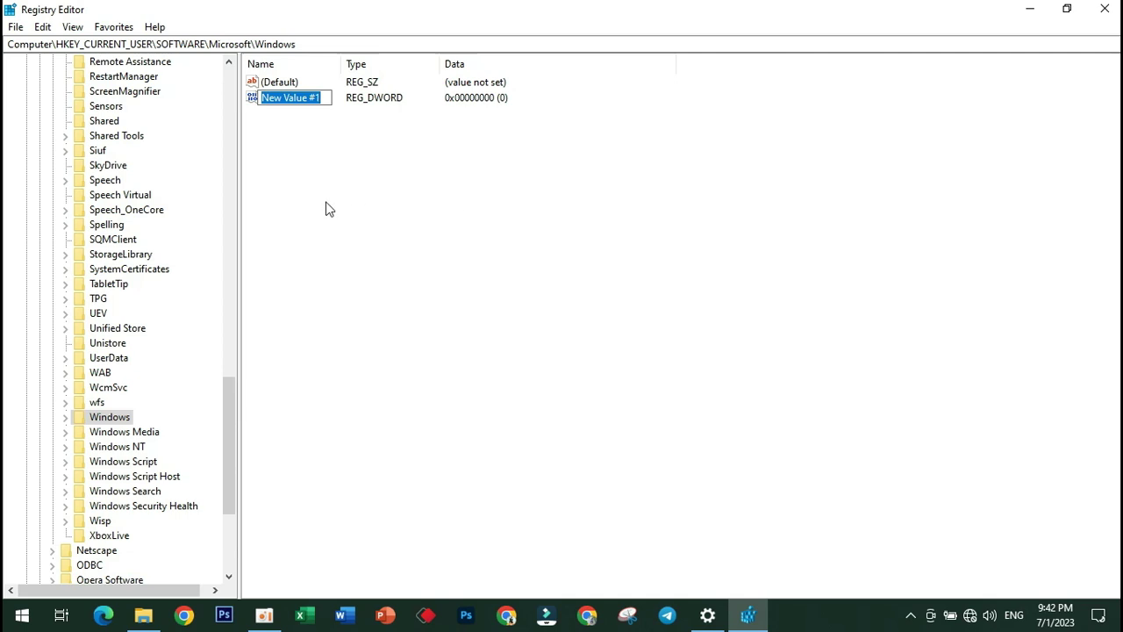
key("BackSpace")
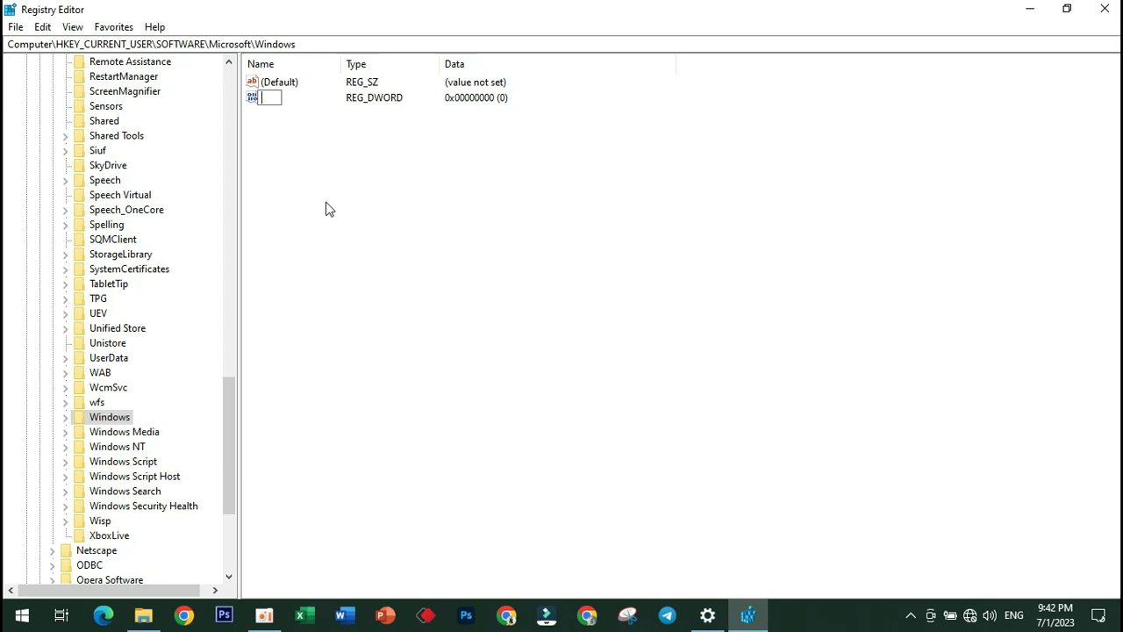
type("Dis")
type("ablesear")
type("ch")
type("Box")
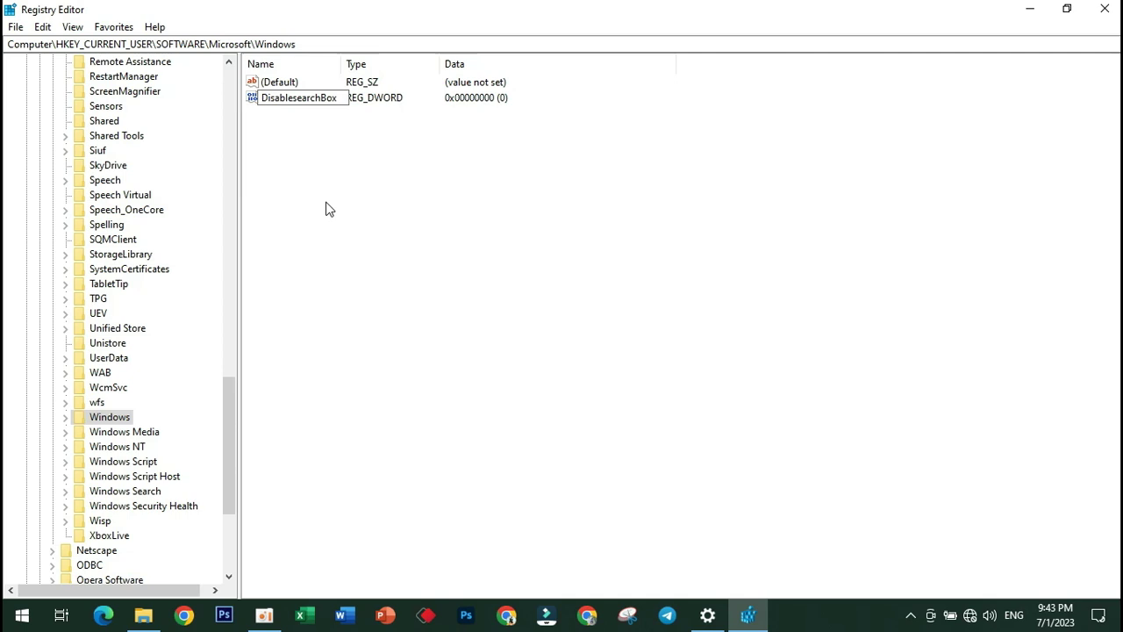
type("Suggestions")
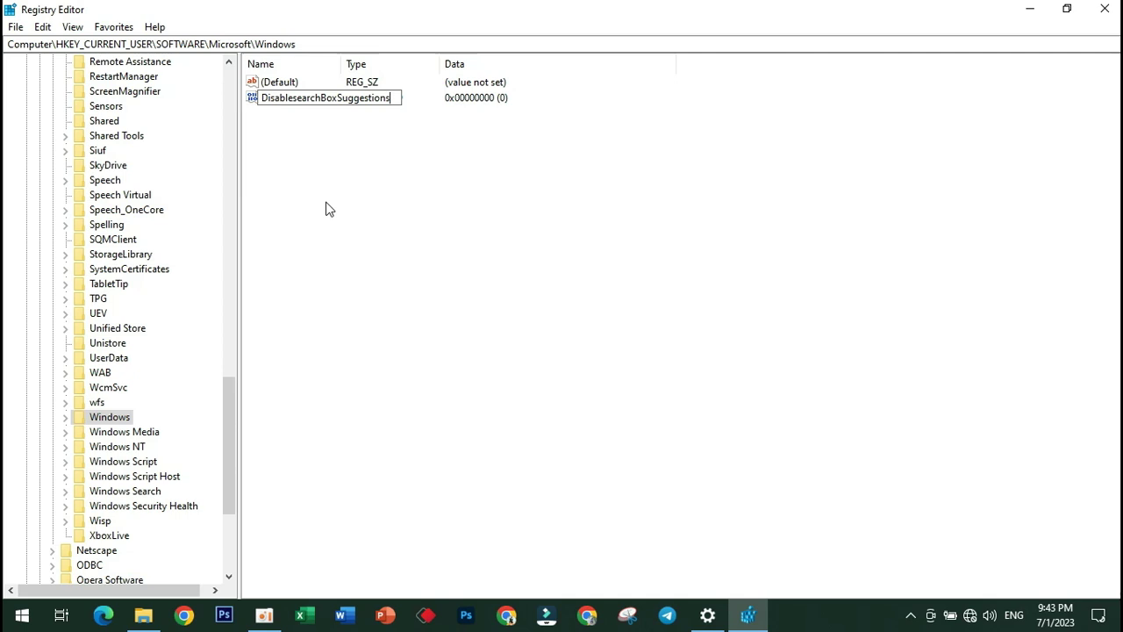
key("Return")
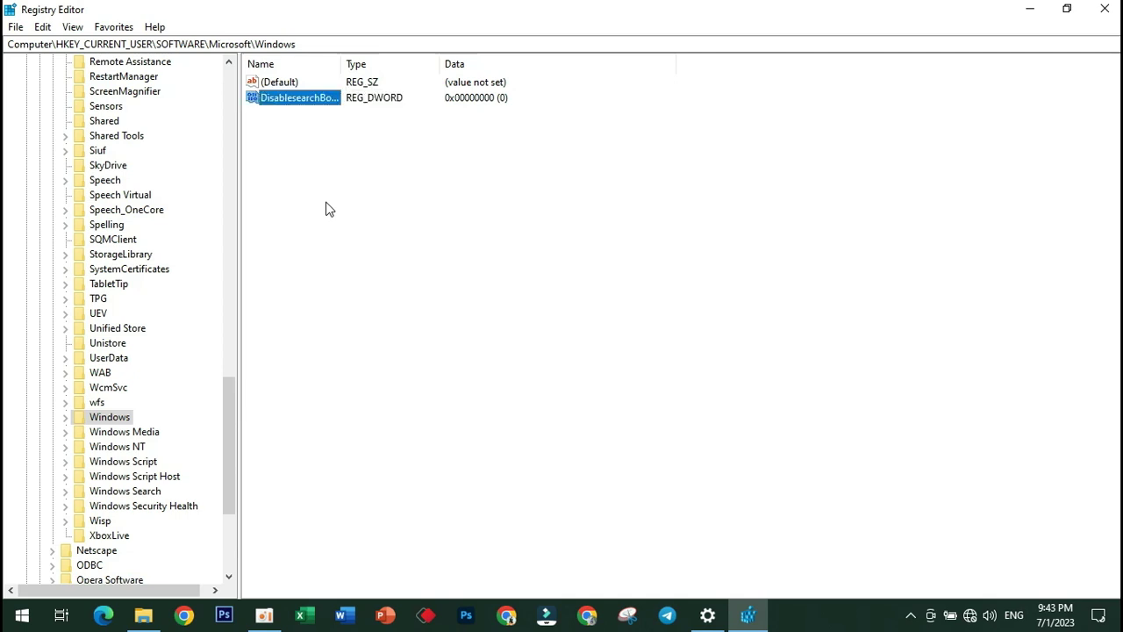
right_click(317, 107)
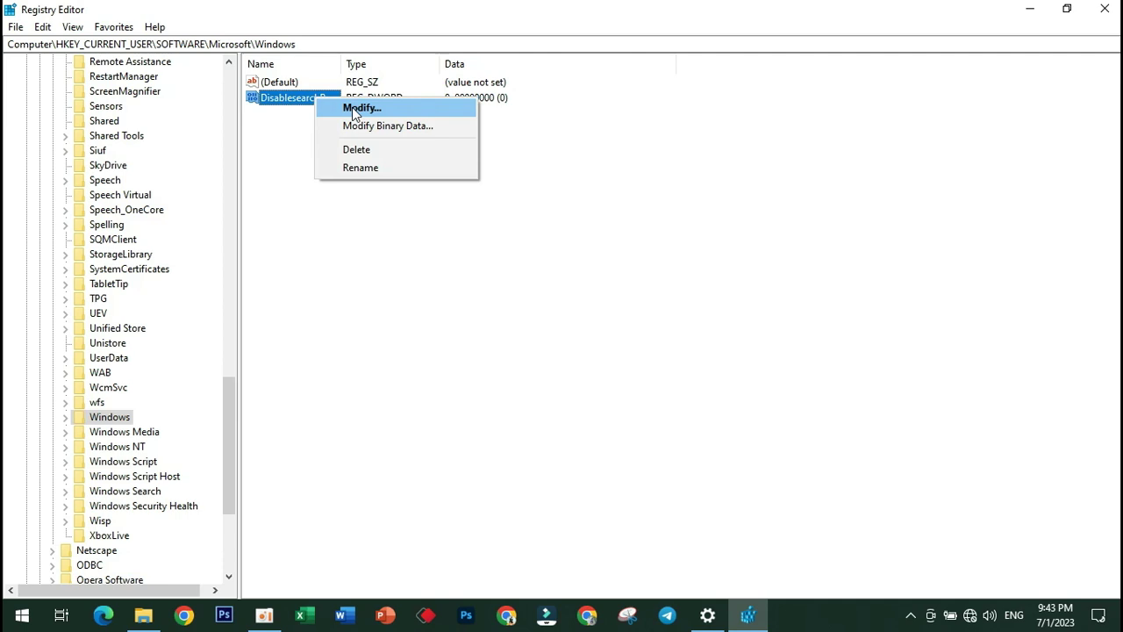
left_click(353, 109)
left_click(102, 123)
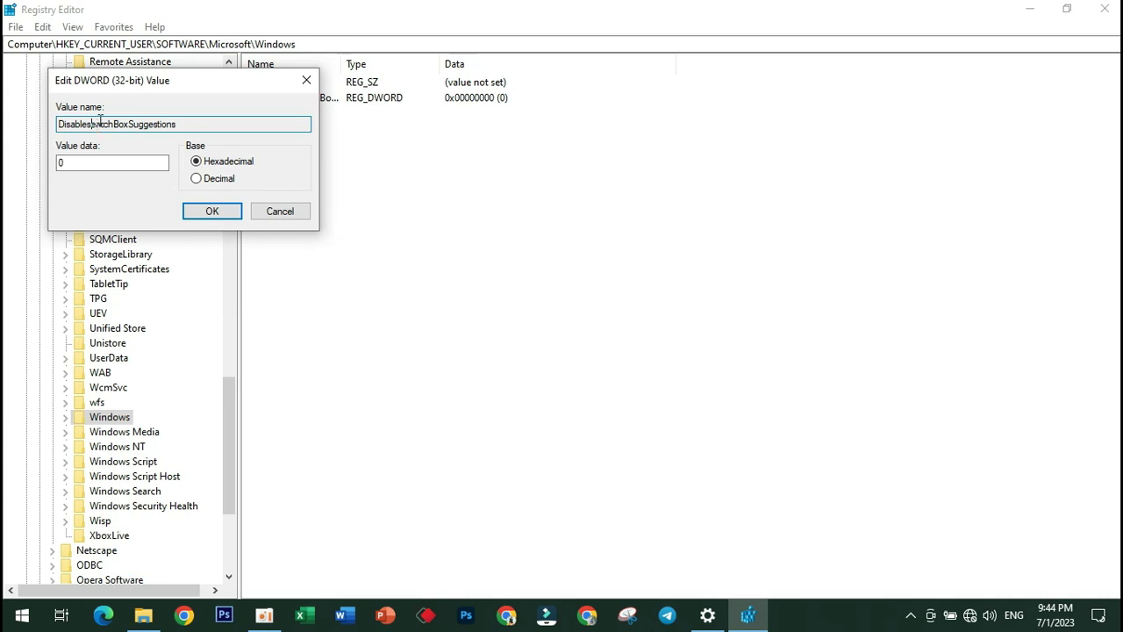
left_click(75, 162)
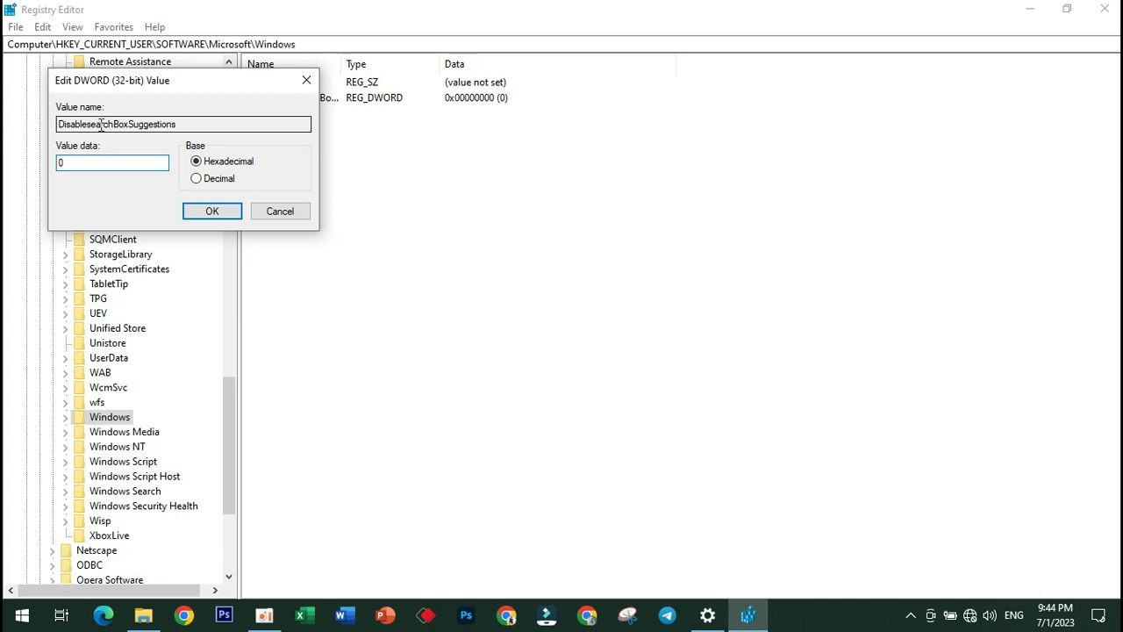
double_click(91, 124)
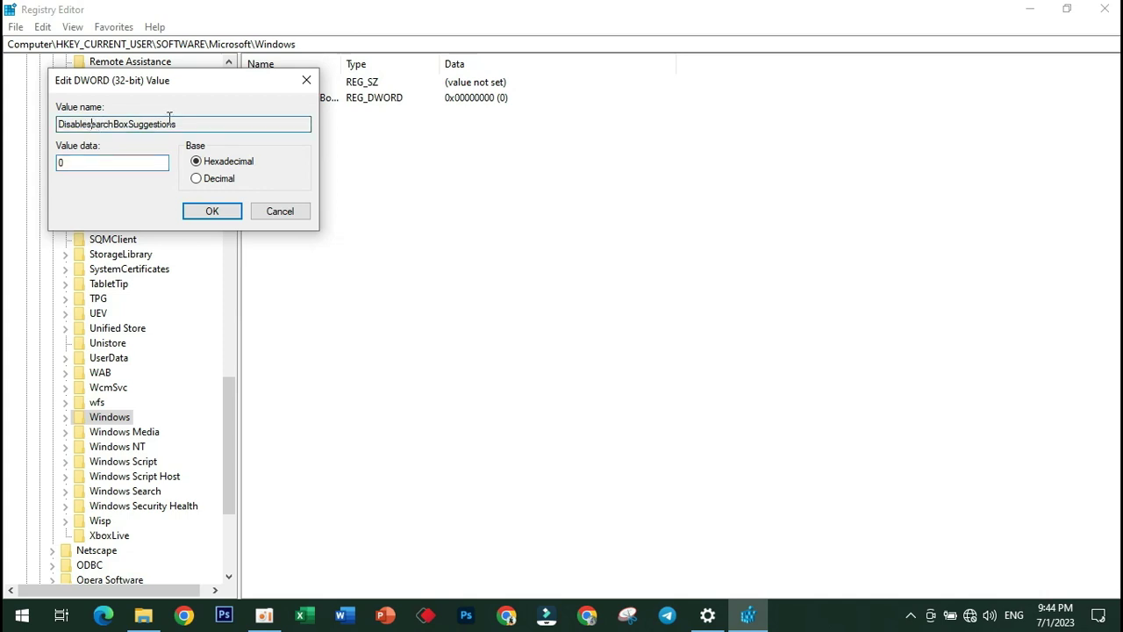
left_click(306, 80)
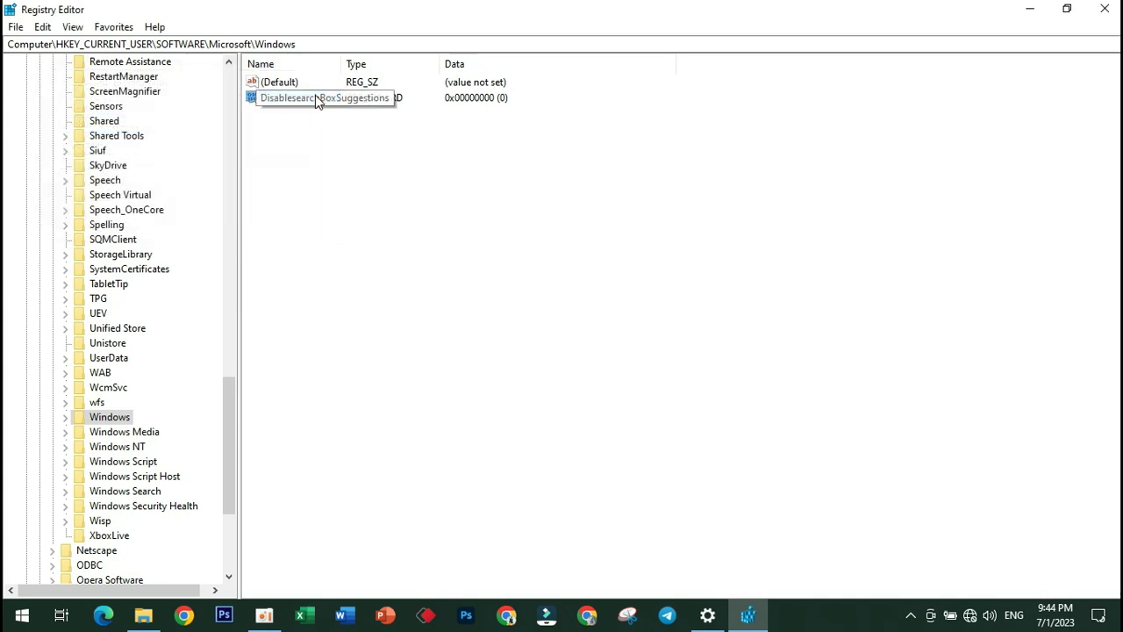
double_click(315, 97)
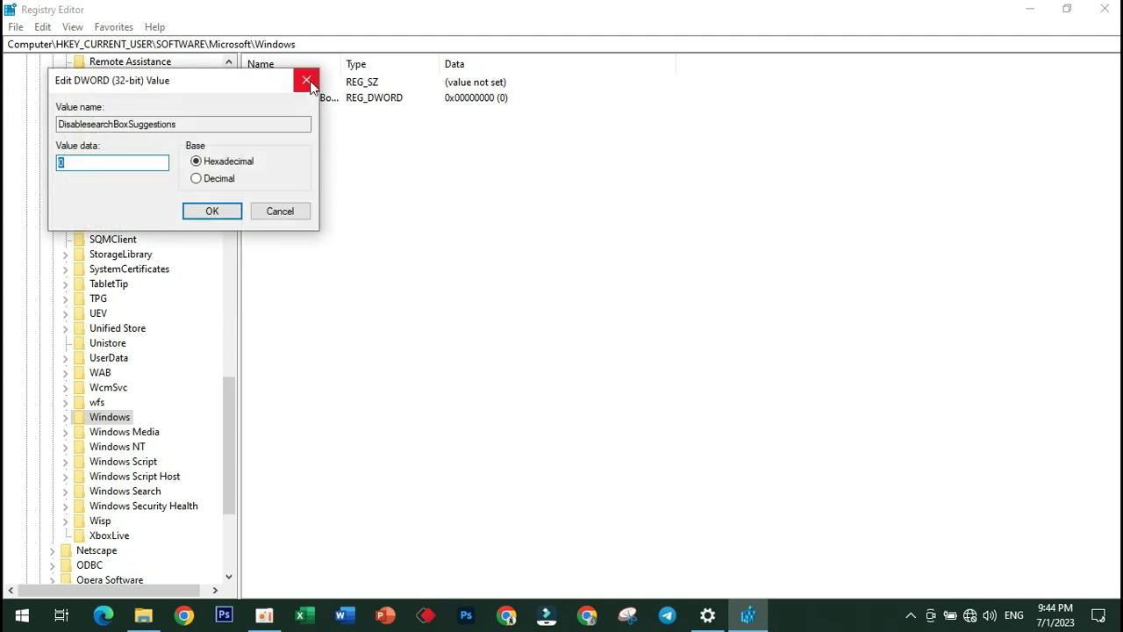
left_click(308, 80)
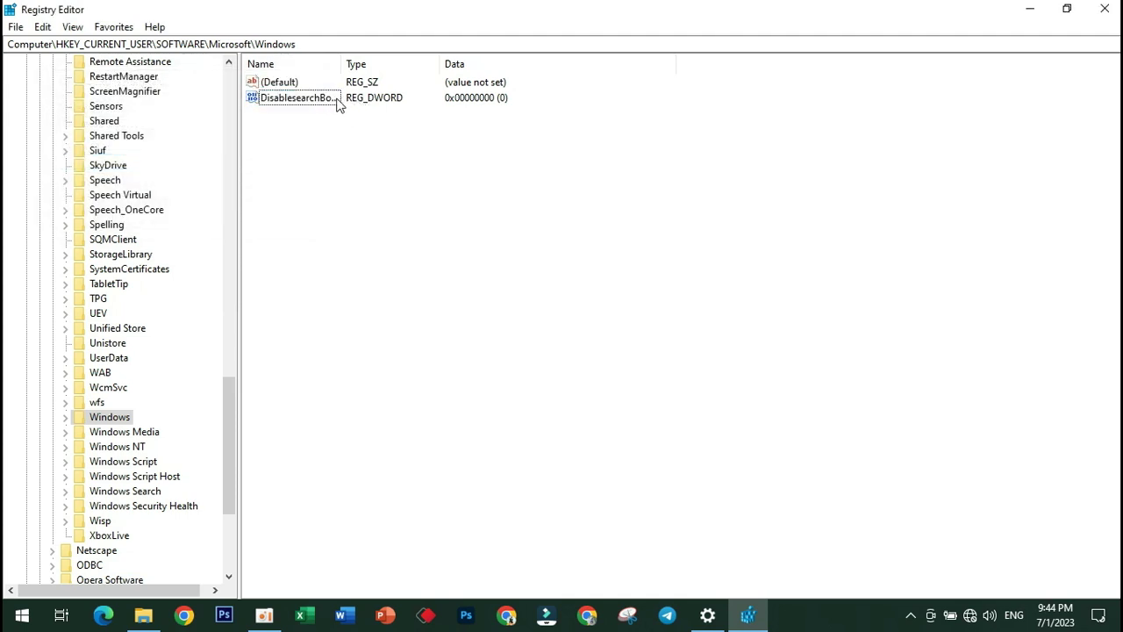
right_click(316, 97)
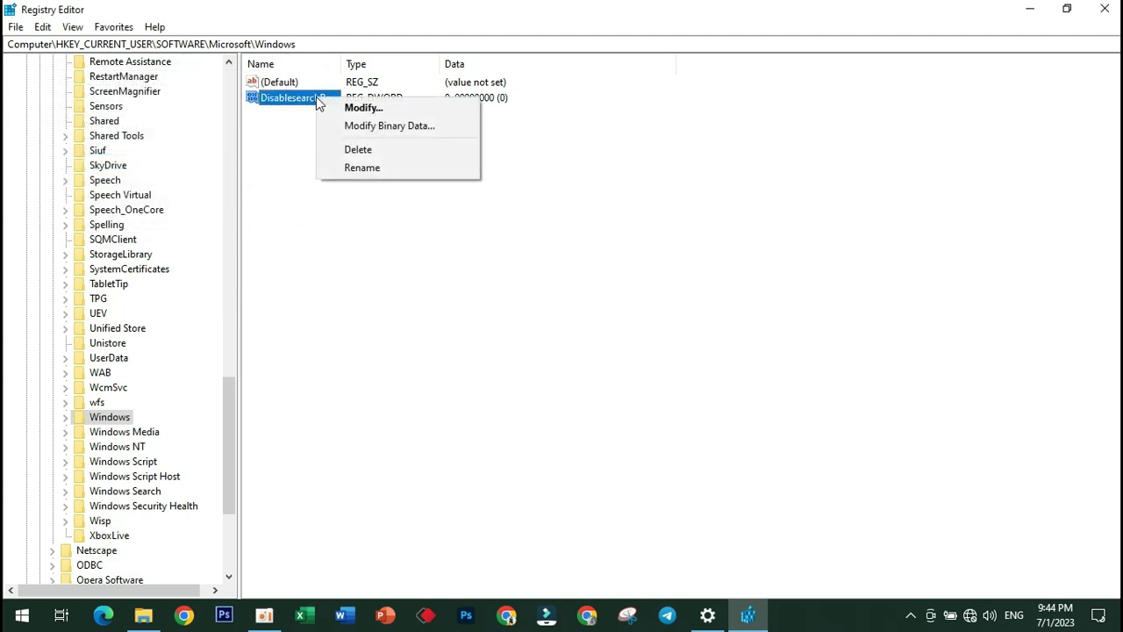
left_click(375, 128)
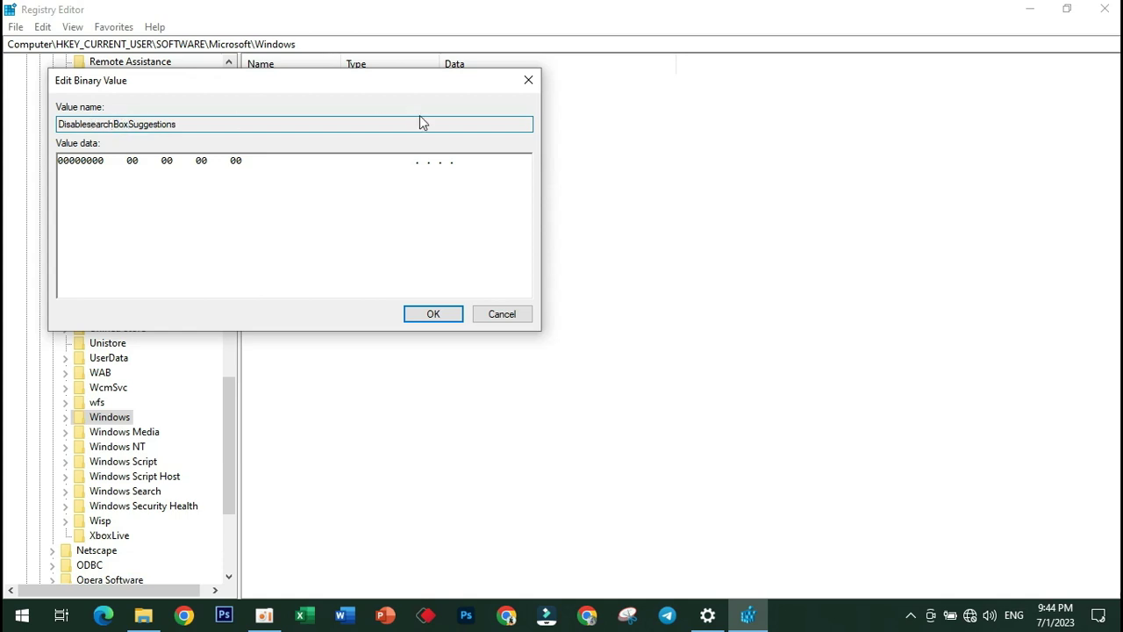
left_click(526, 81)
- Rename the new DWORD value in the Windows key to DisablearchBoxSuggestions
right_click(299, 98)
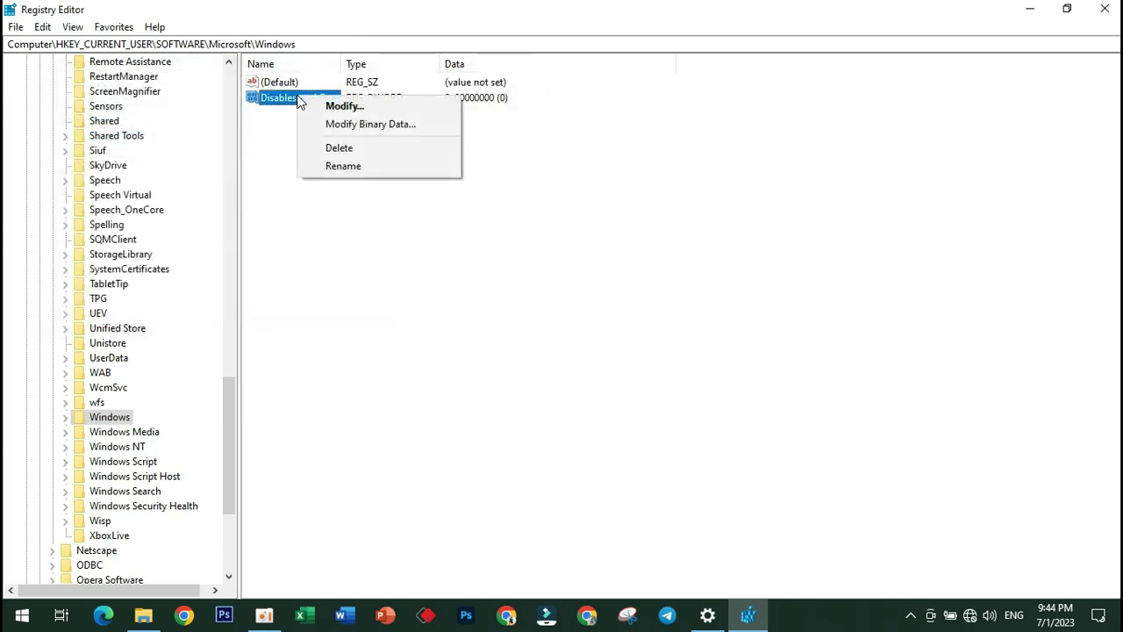
left_click(346, 166)
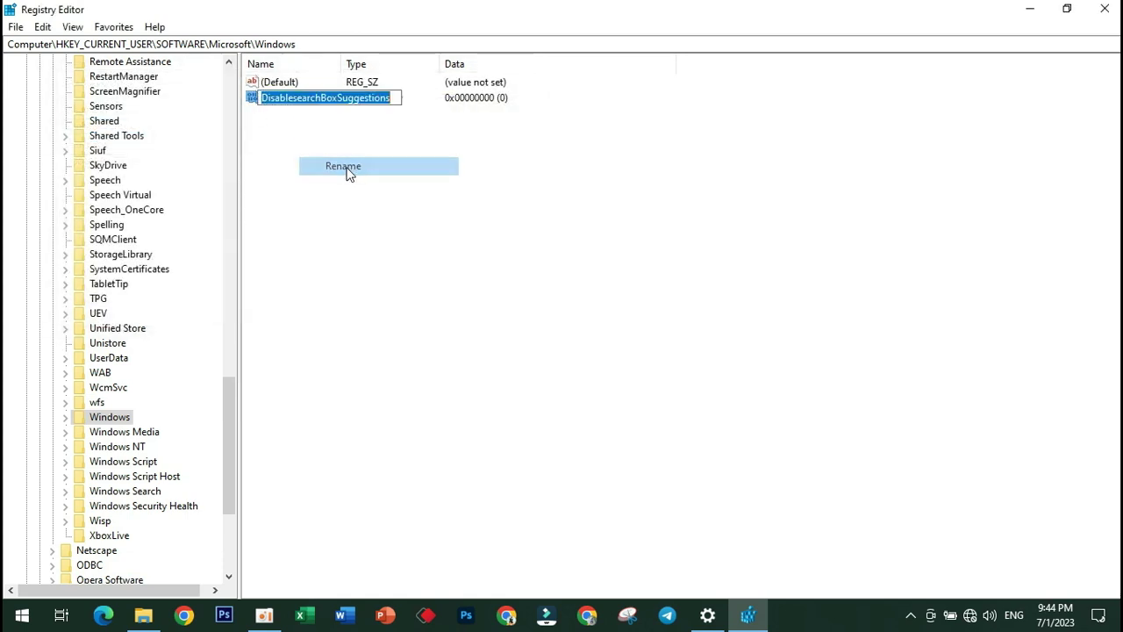
left_click(314, 95)
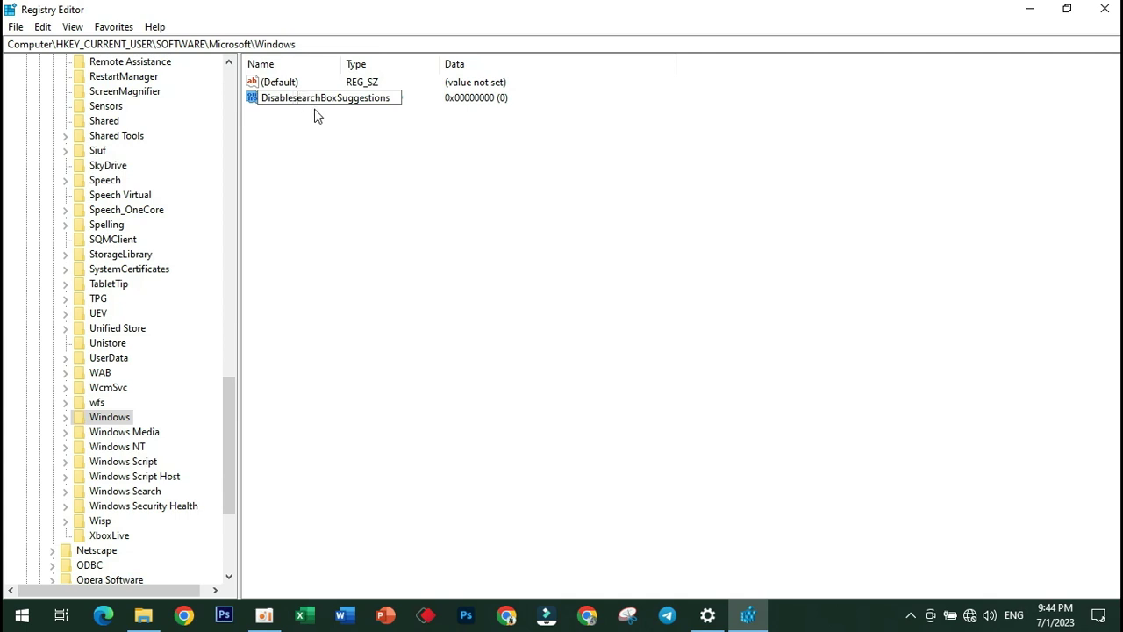
key("BackSpace")
key("BackSpace")
key("Return")
left_click(469, 193)
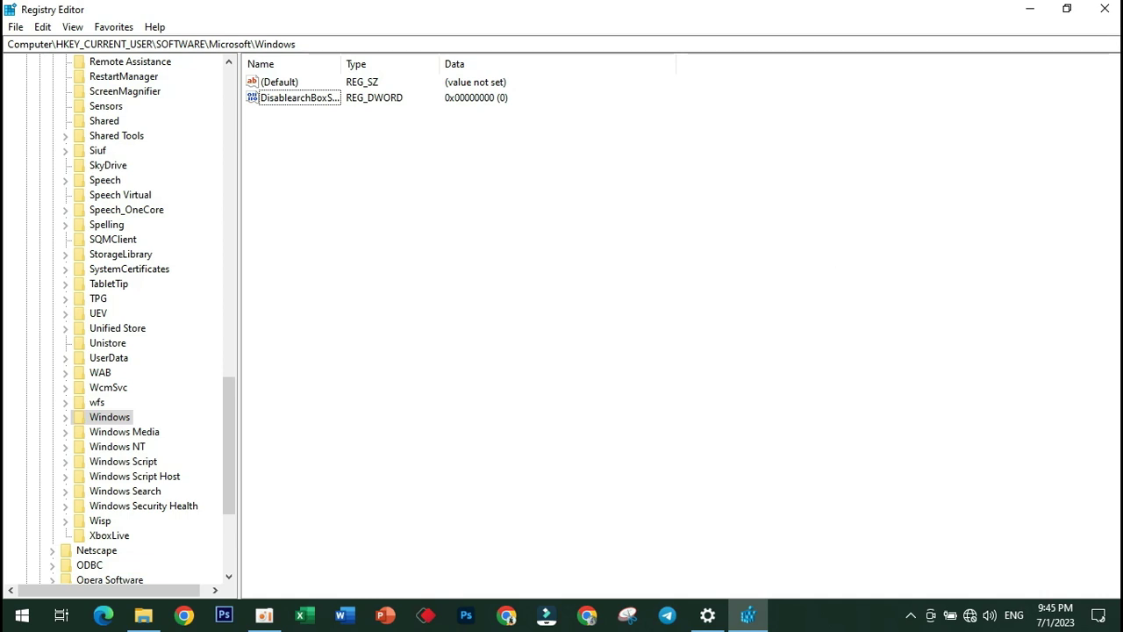
- Set the value data of the DisablearchBoxSuggestions DWORD to 1, keeping the hexadecimal base
right_click(311, 98)
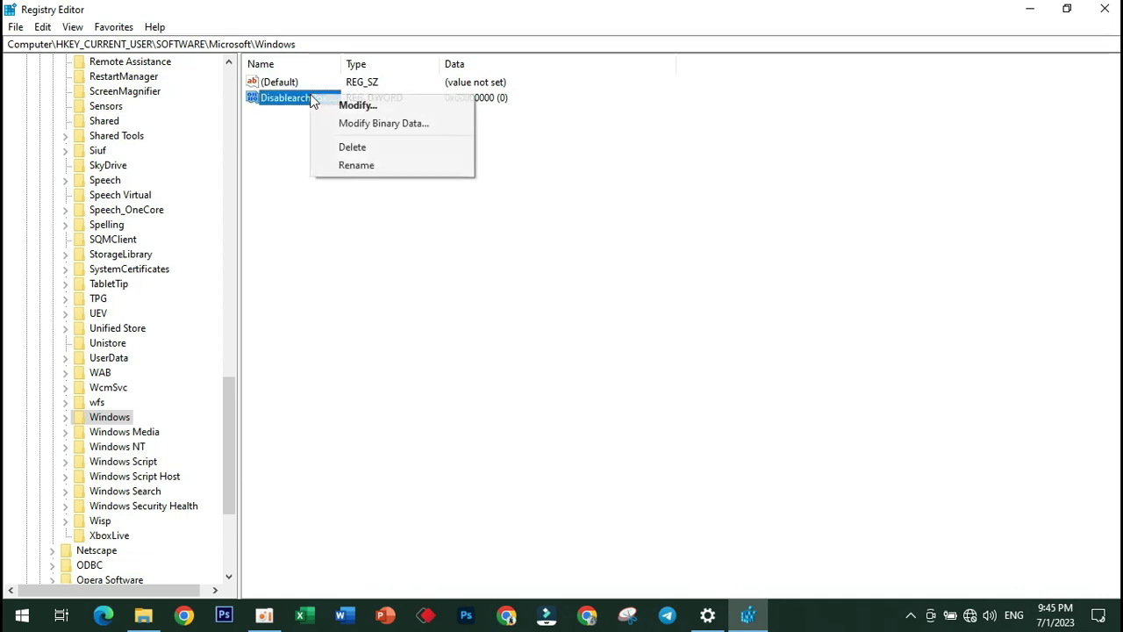
left_click(347, 106)
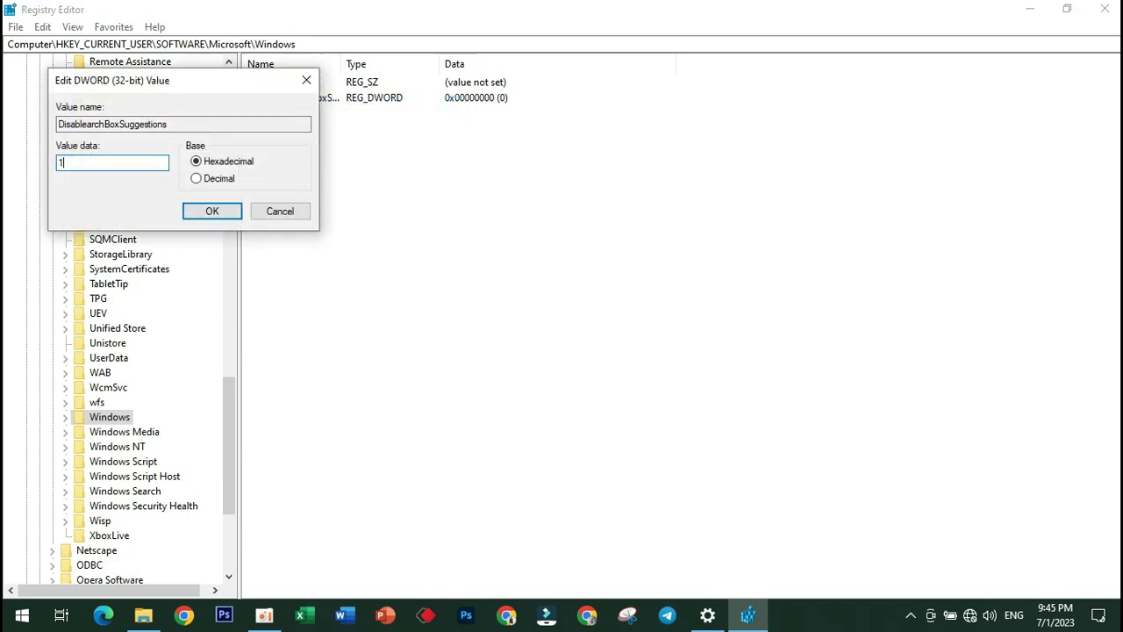
left_click(201, 211)
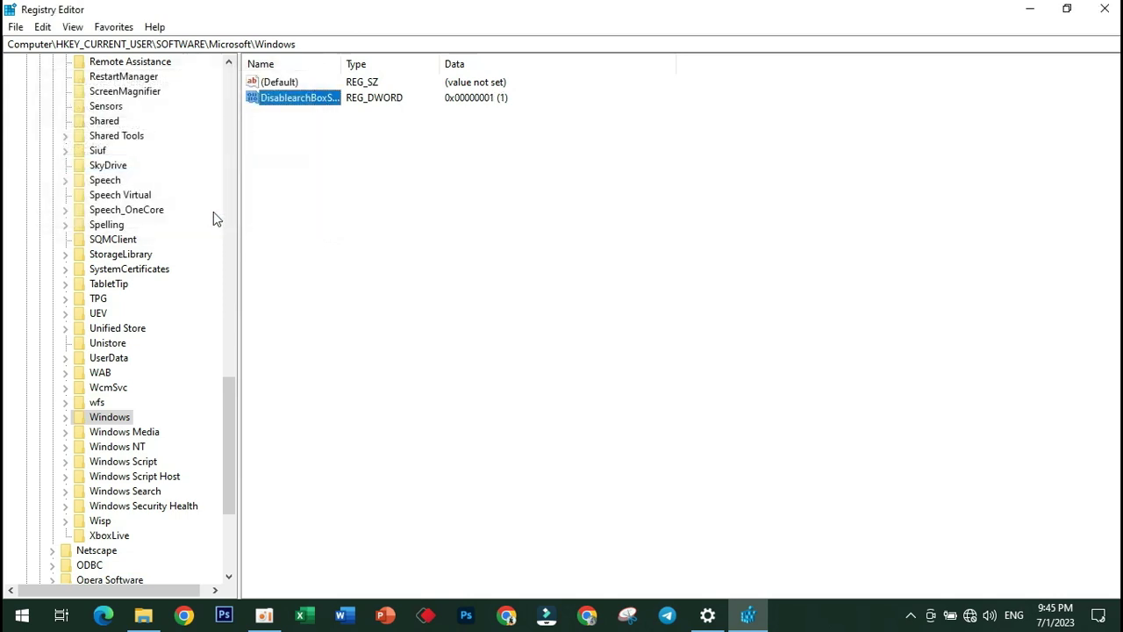
- Restore the maximized registry window to its smaller size
left_click(1067, 8)
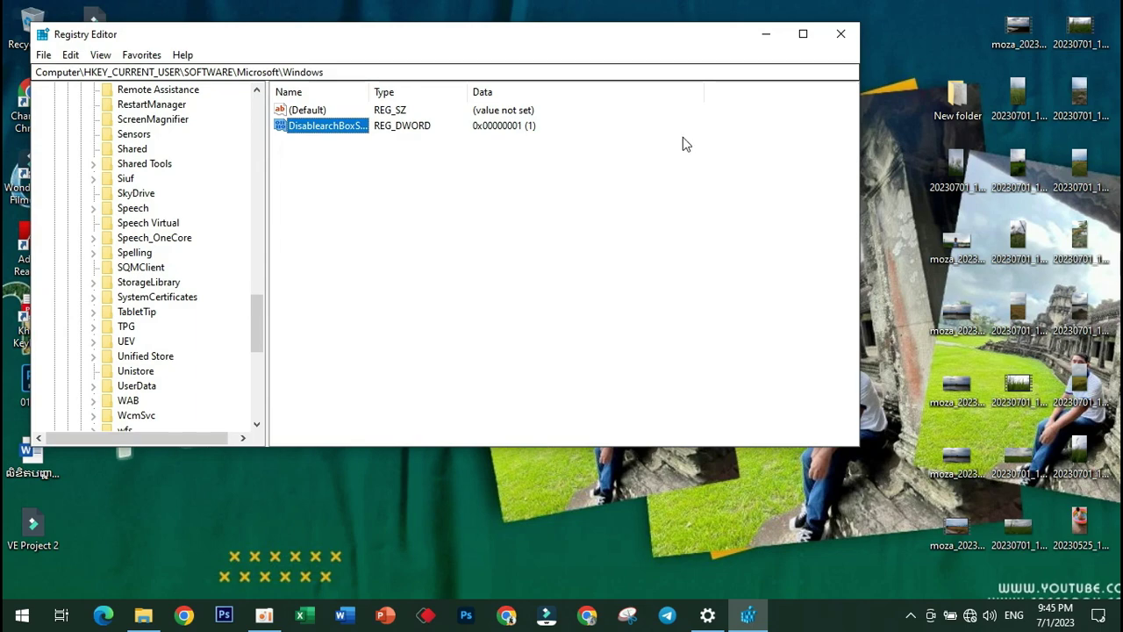
left_click_drag(263, 328, 261, 165)
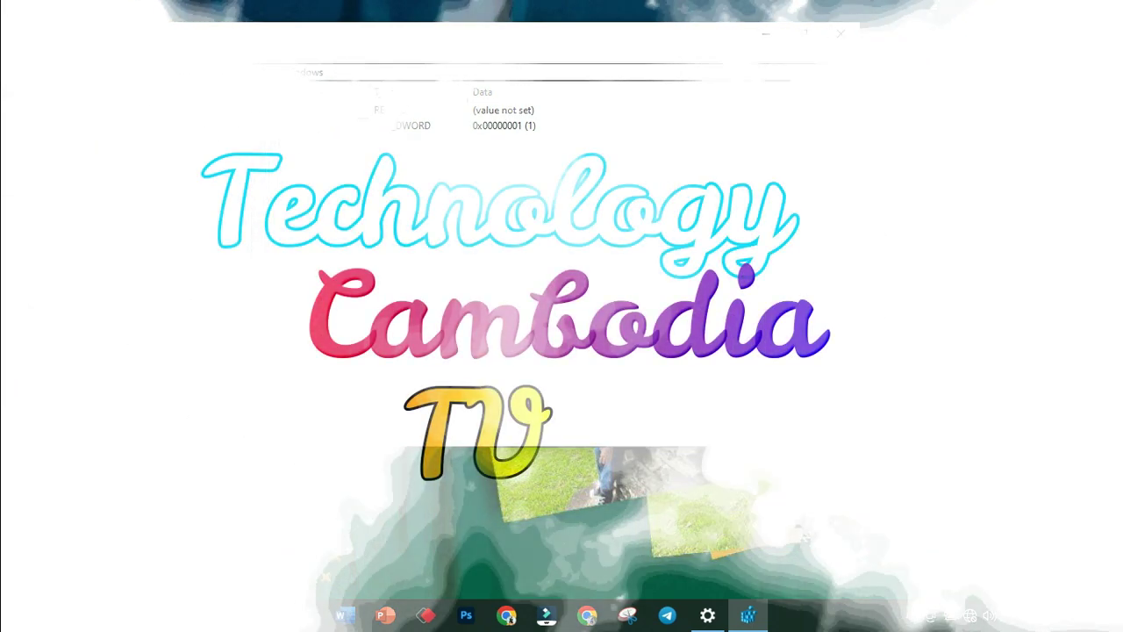